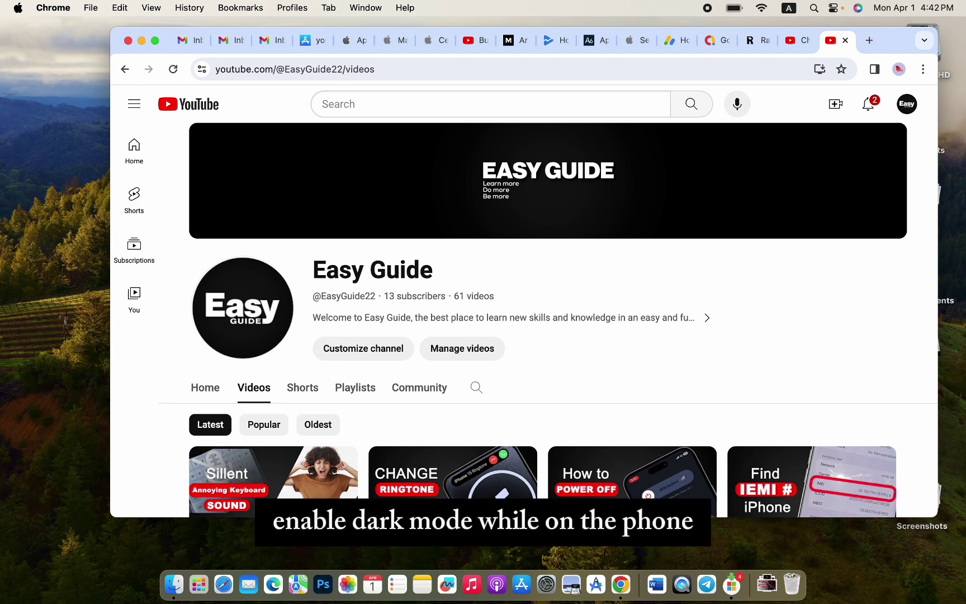
pyautogui.scroll(-2, 849, 196)
pyautogui.scroll(2, 830, 198)
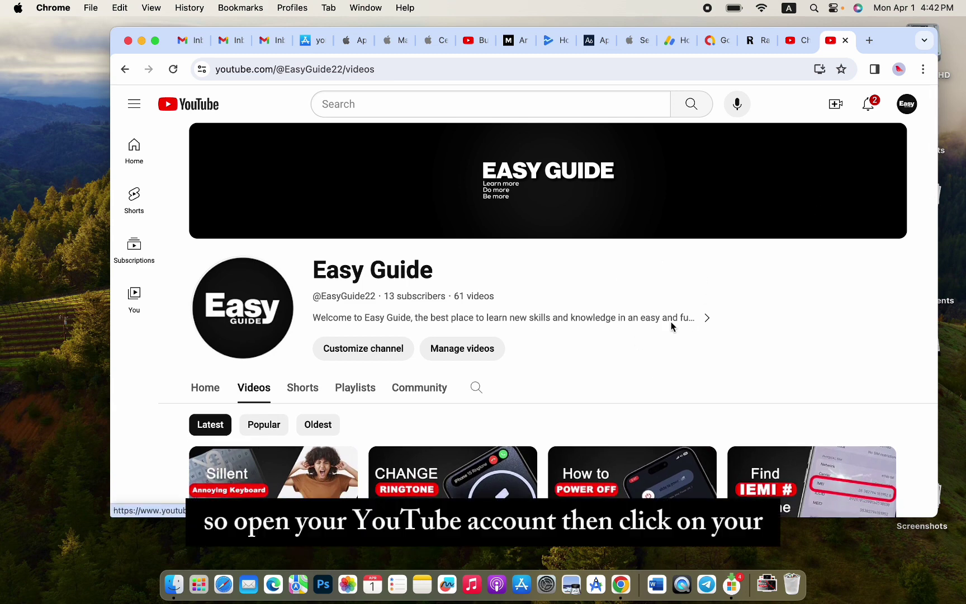
pyautogui.scroll(-1, 680, 304)
pyautogui.scroll(1, 680, 304)
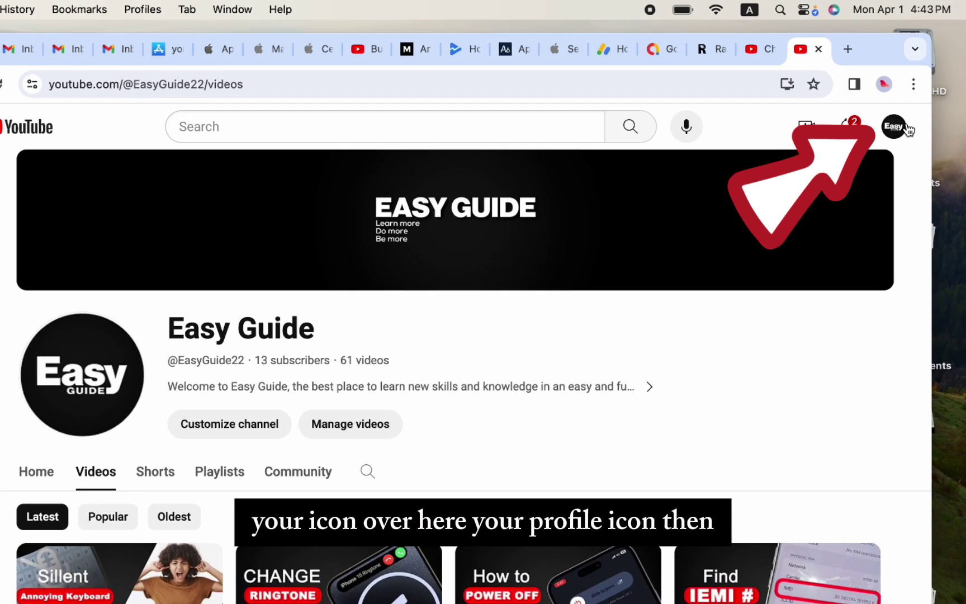
# Set the YouTube website's Appearance to follow the device theme
pyautogui.click(891, 132)
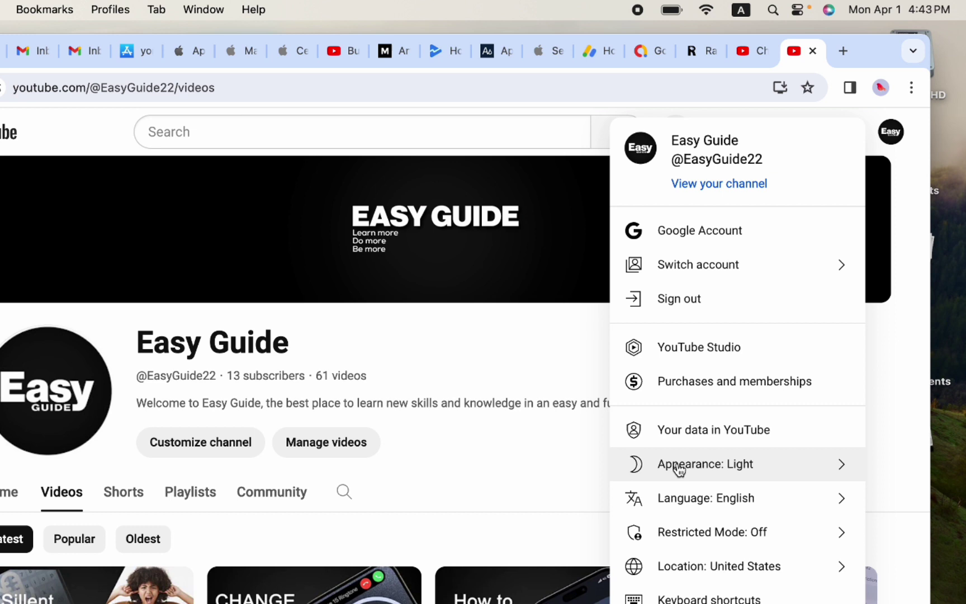
pyautogui.click(675, 466)
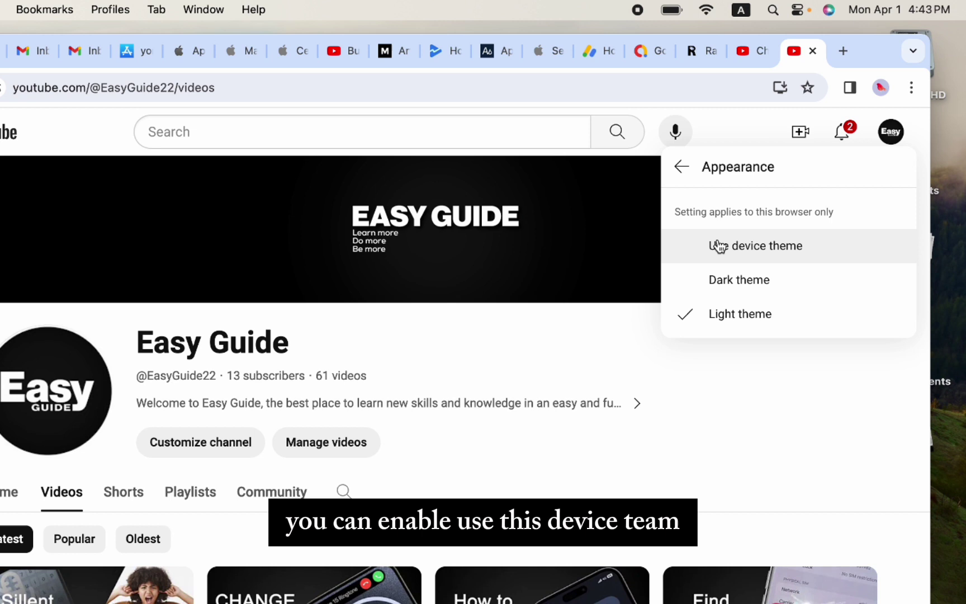
pyautogui.click(706, 249)
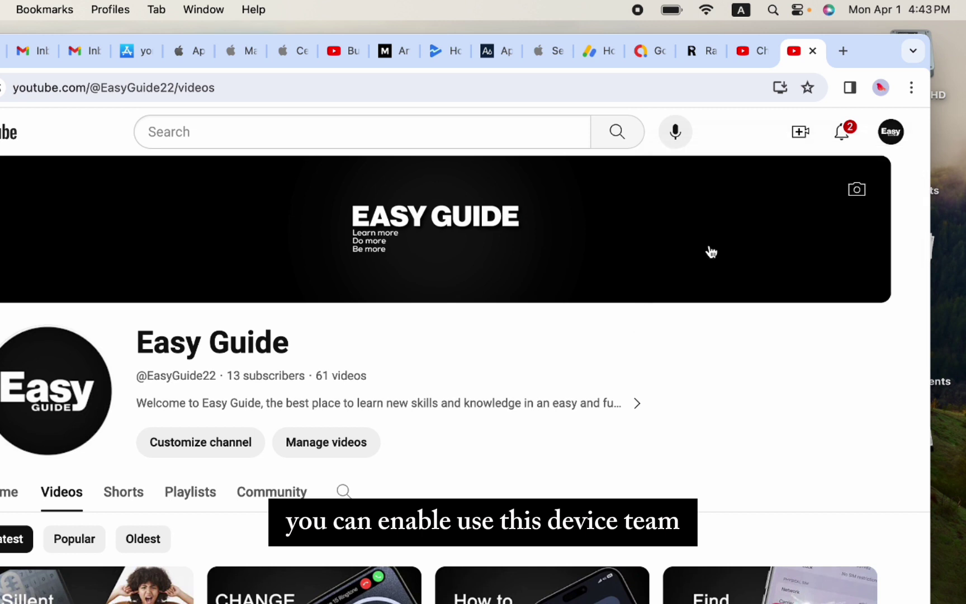
# Change the website's Appearance from the account menu to Dark theme
pyautogui.click(892, 132)
pyautogui.click(789, 459)
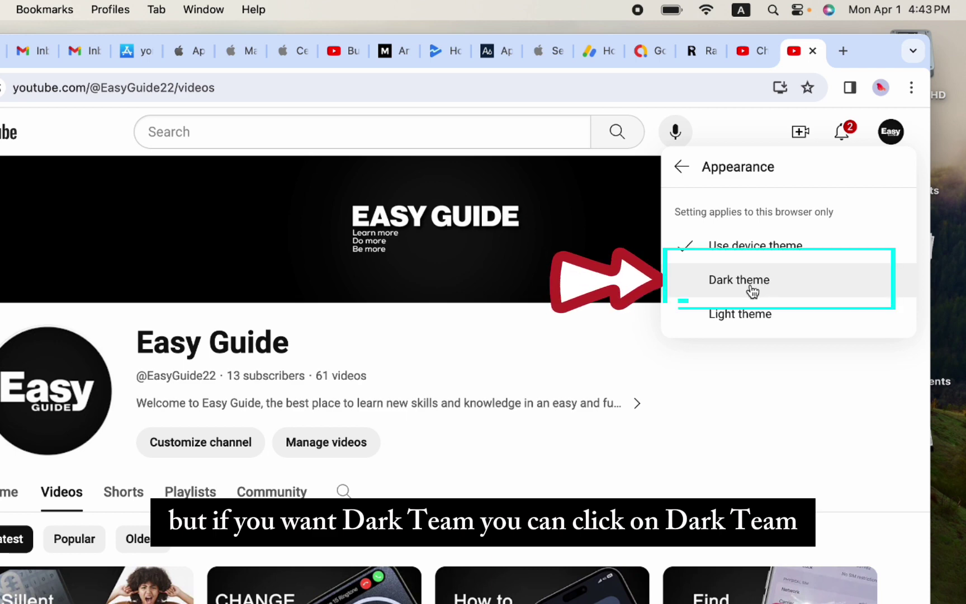
pyautogui.click(752, 291)
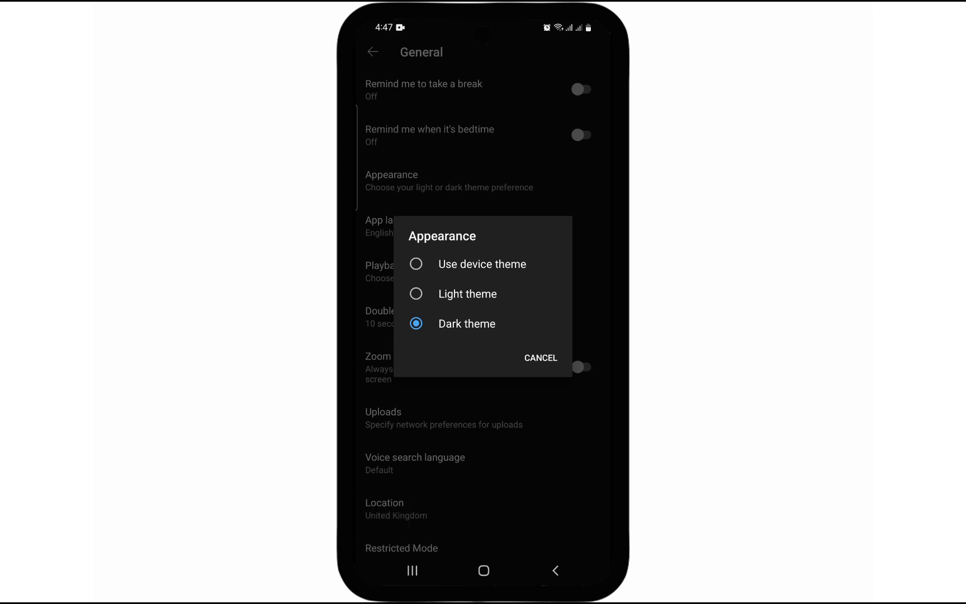
# Switch the mobile app to Light theme, then reopen its Appearance choices
pyautogui.click(468, 294)
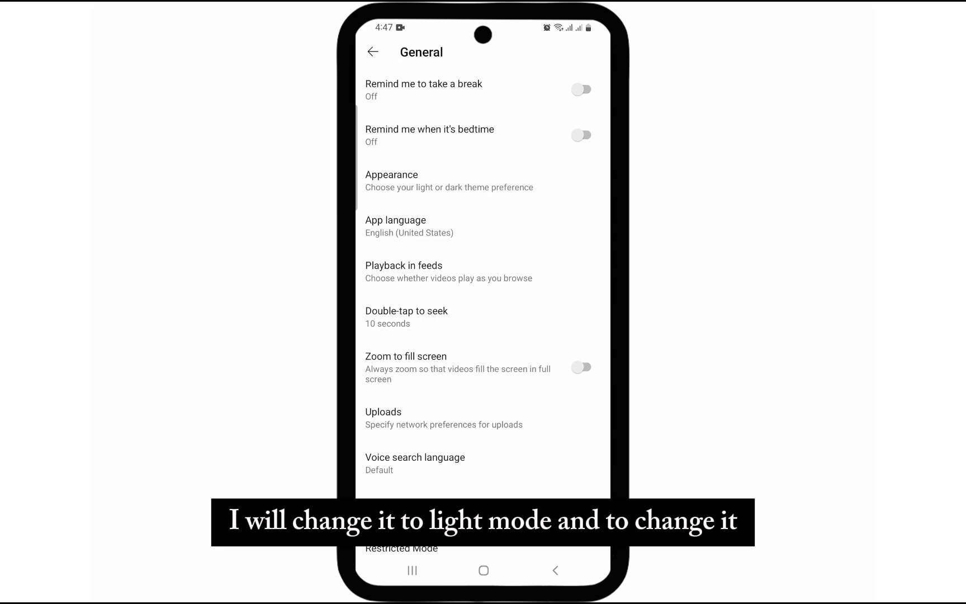
pyautogui.click(392, 181)
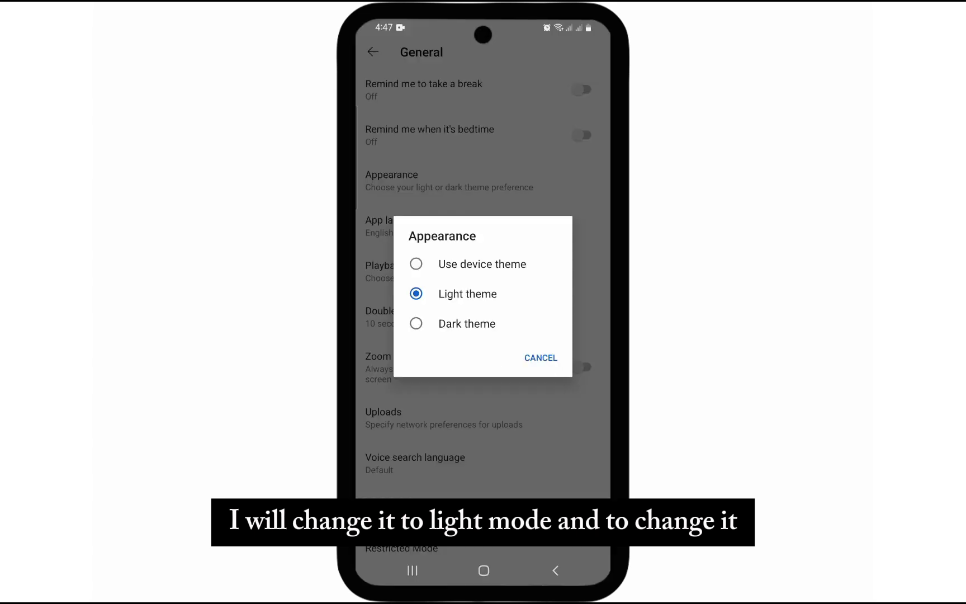